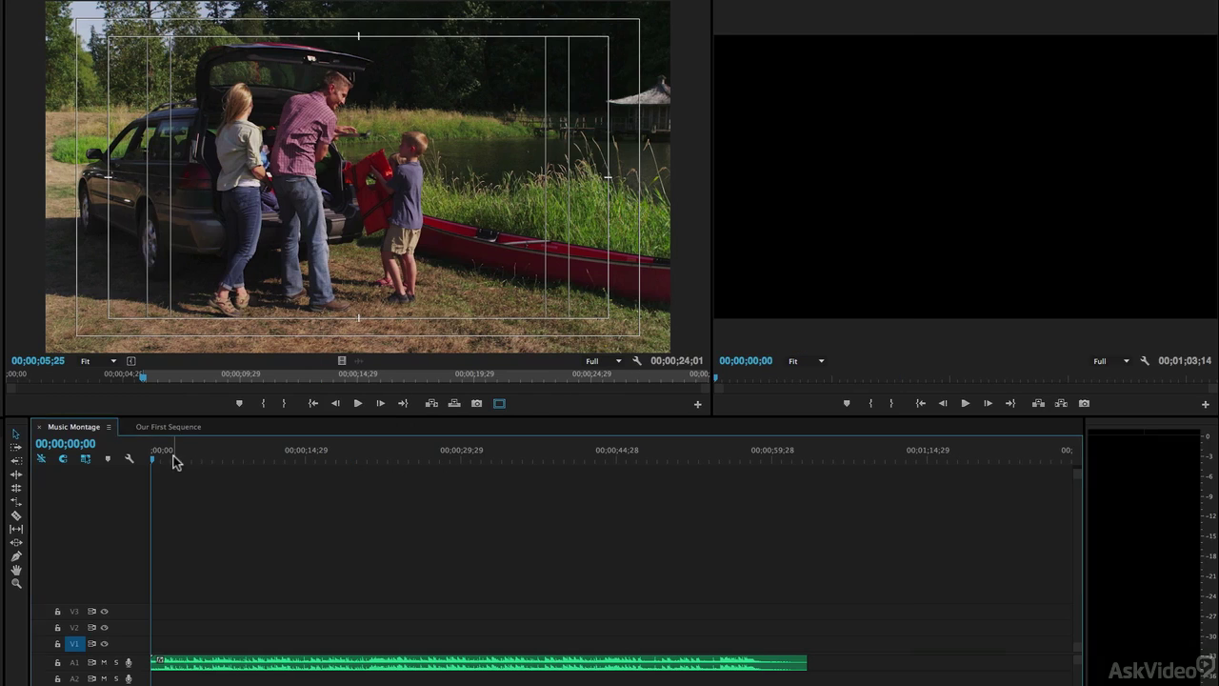
Step: Play the opening of the music track in the Music Montage sequence
key(space)
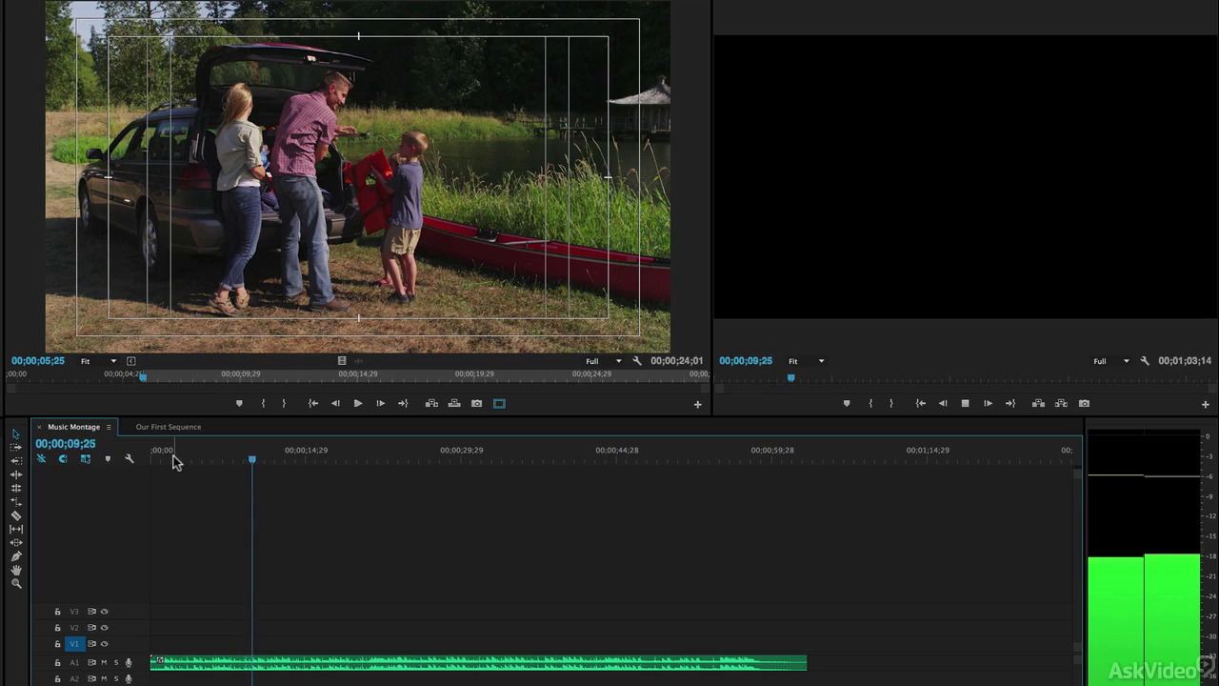
key(space)
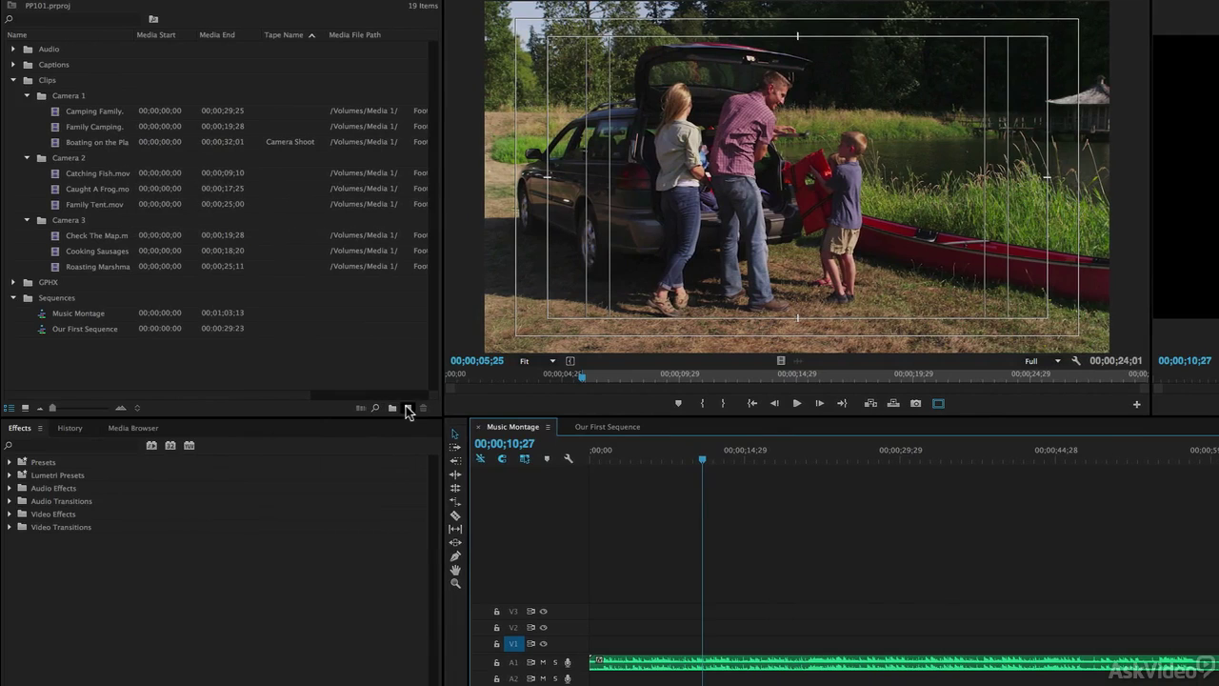
Step: Create a black 1920 x 1080, 23.976 fps color matte named Montage Clip and place it on V1 above the music for its full length
click(408, 408)
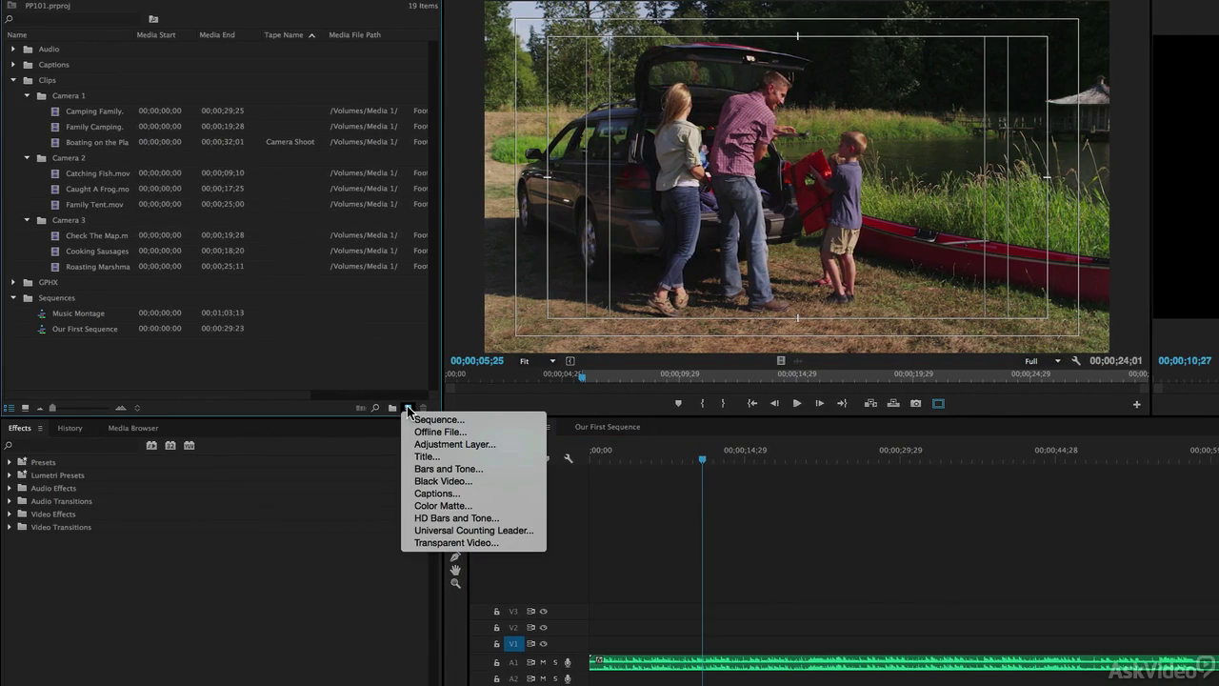
click(443, 506)
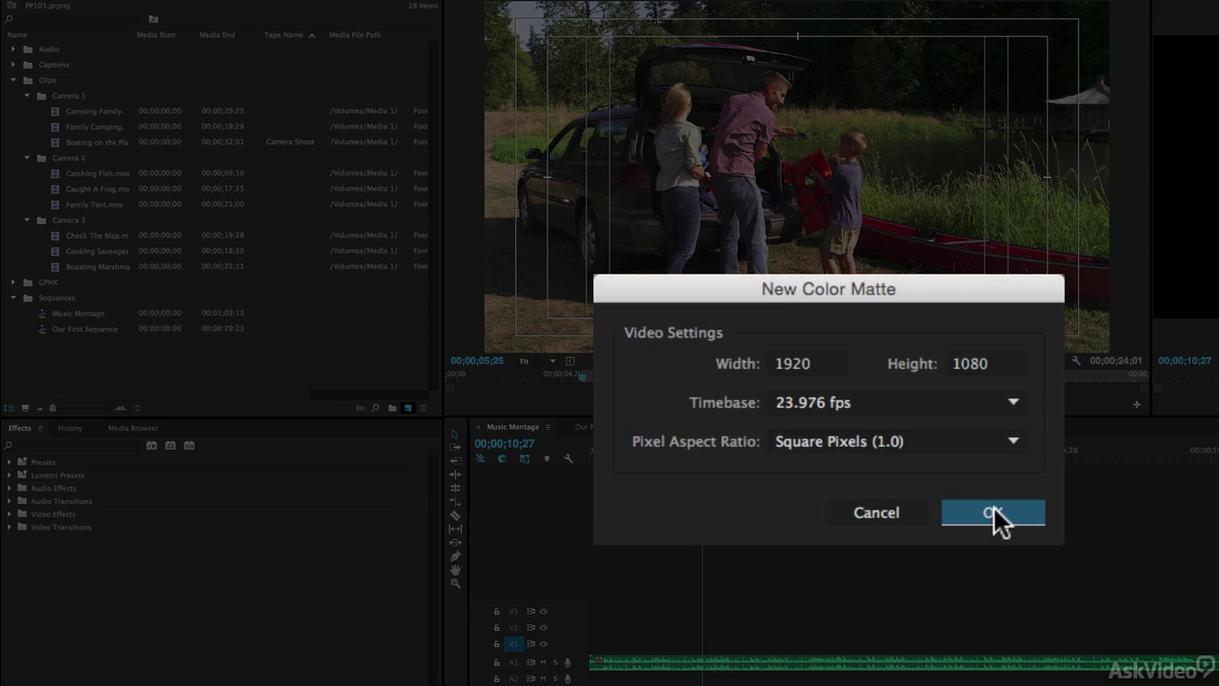
click(992, 513)
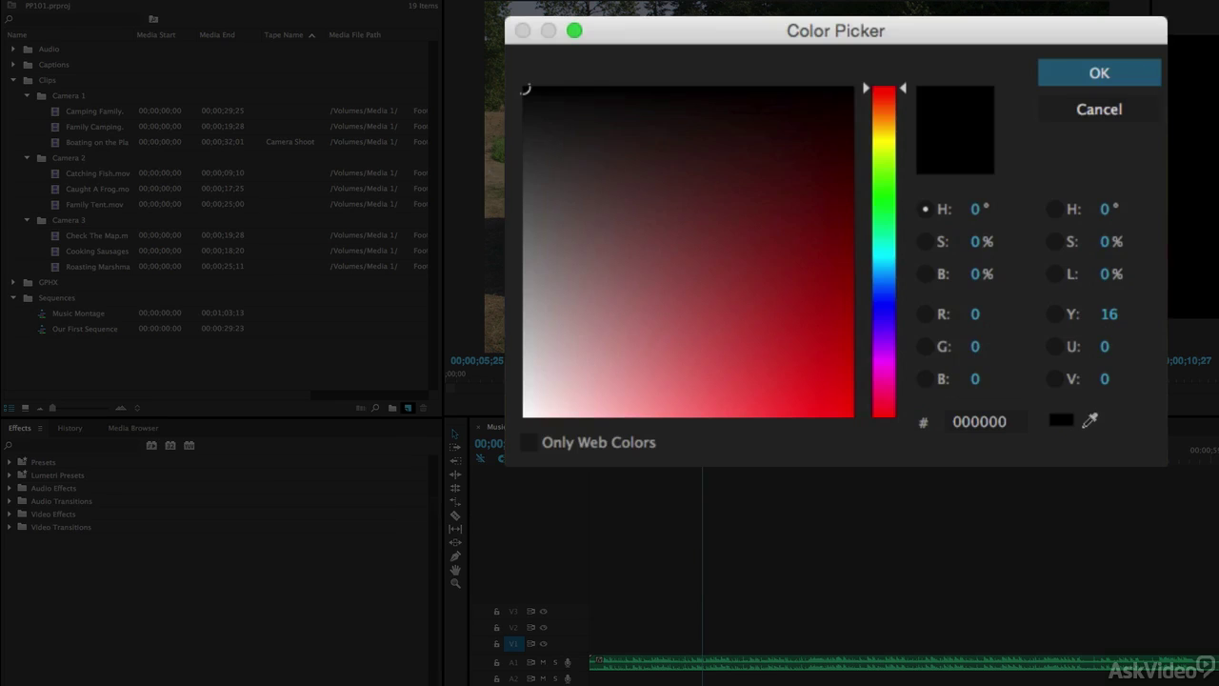
click(1071, 74)
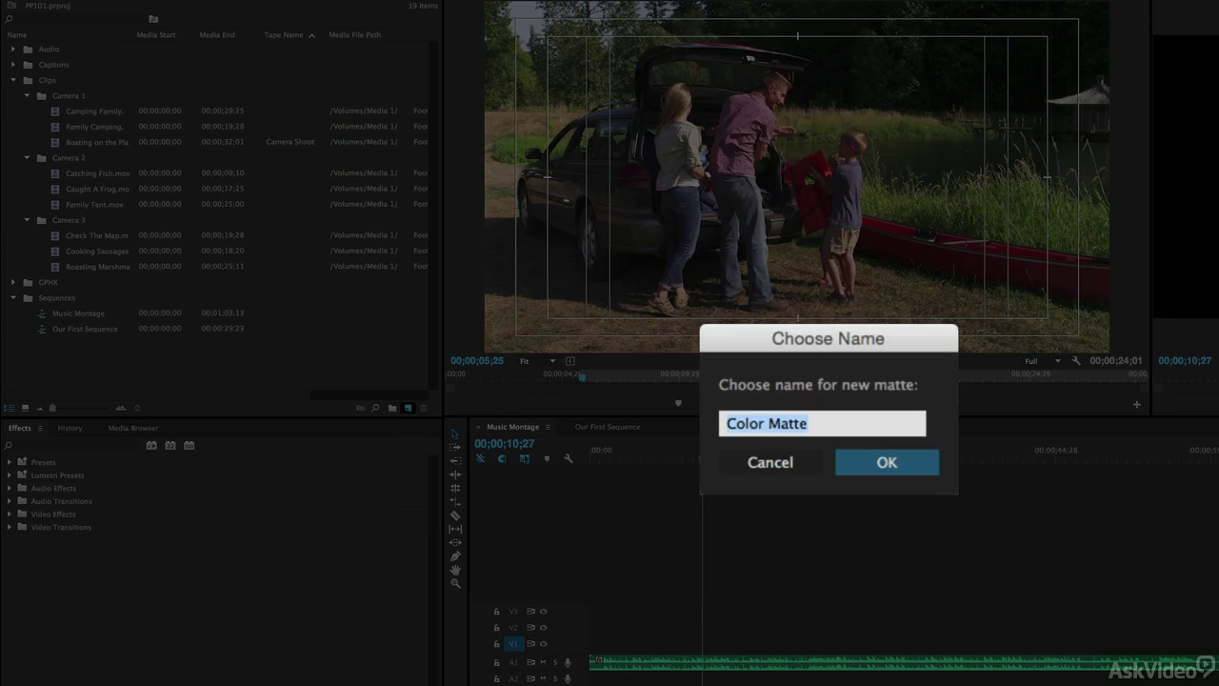
text(Montage )
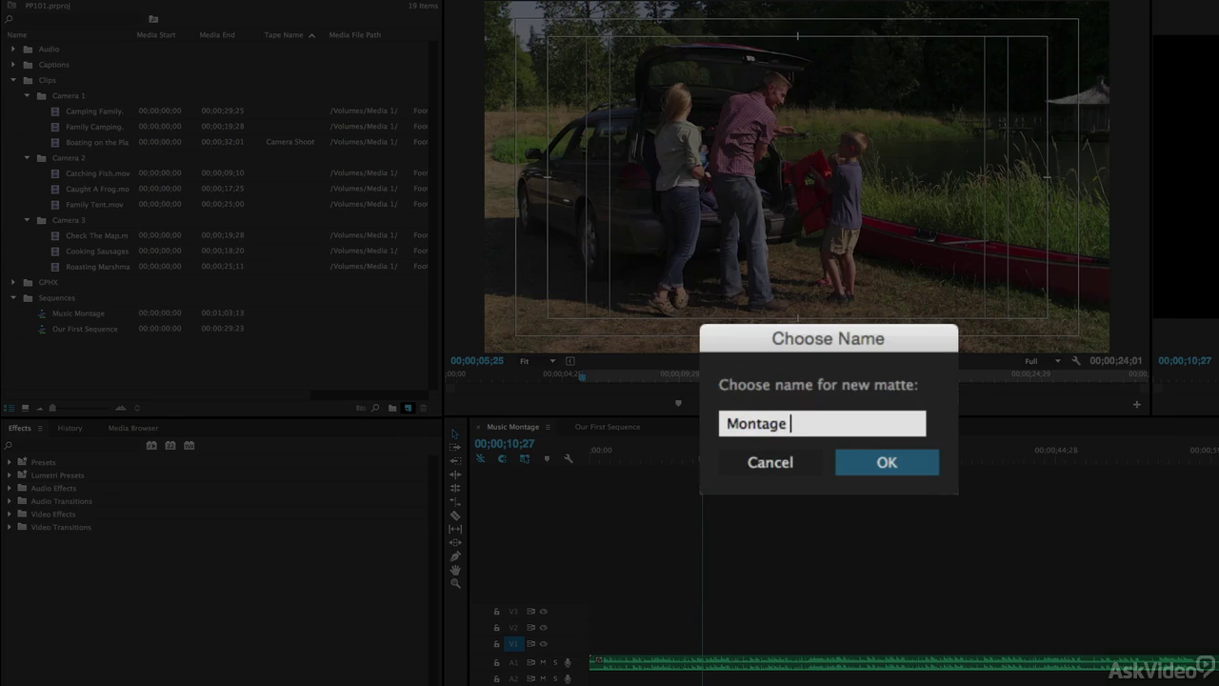
text(Clip)
key(Return)
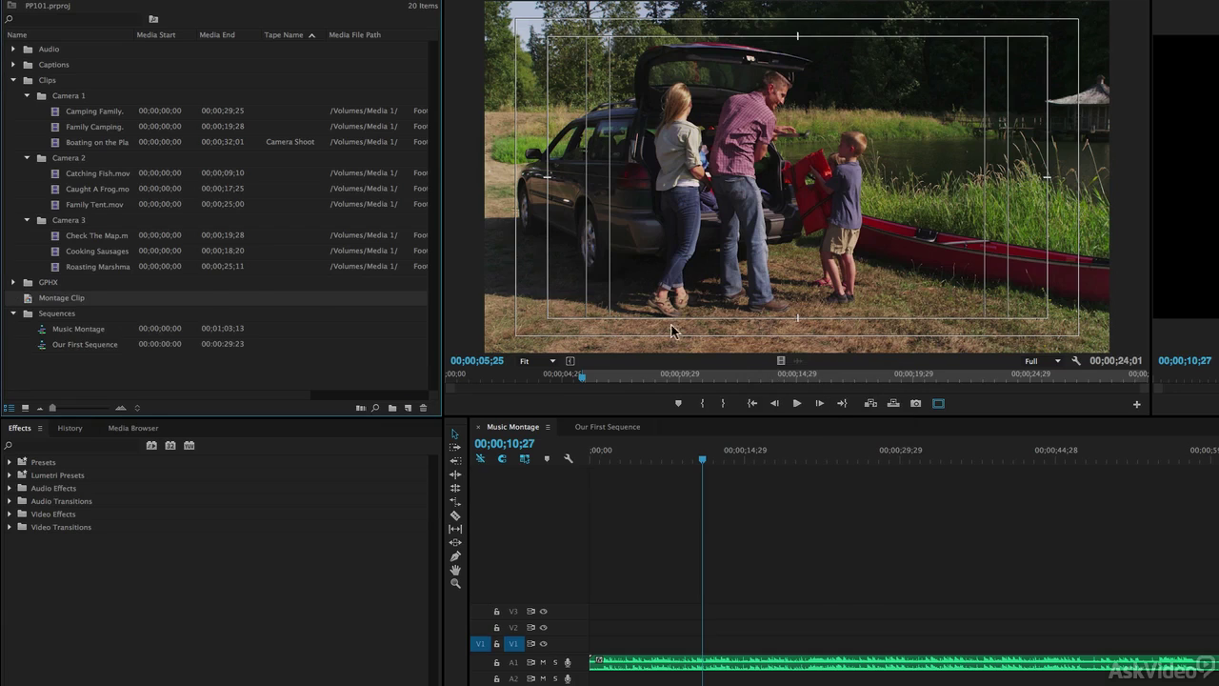
drag(28, 301, 1218, 634)
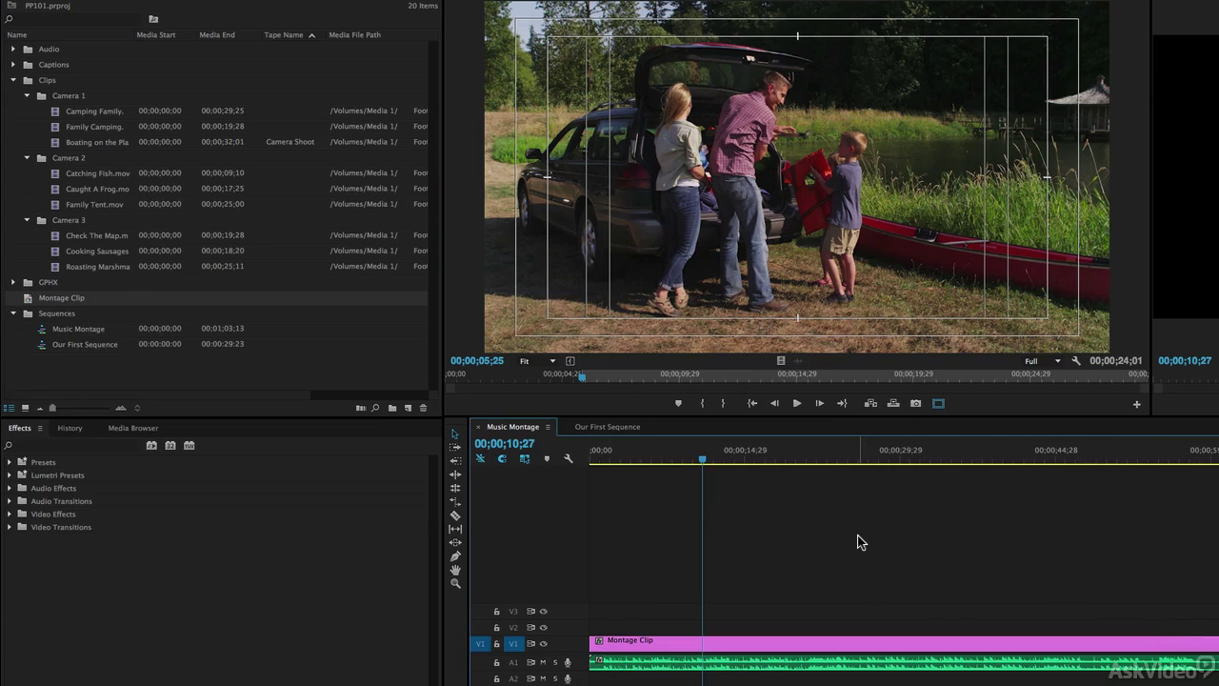
Step: Look up the keyboard shortcut assigned to the Add Edit command, leaving the shortcut settings as they are
click(57, 8)
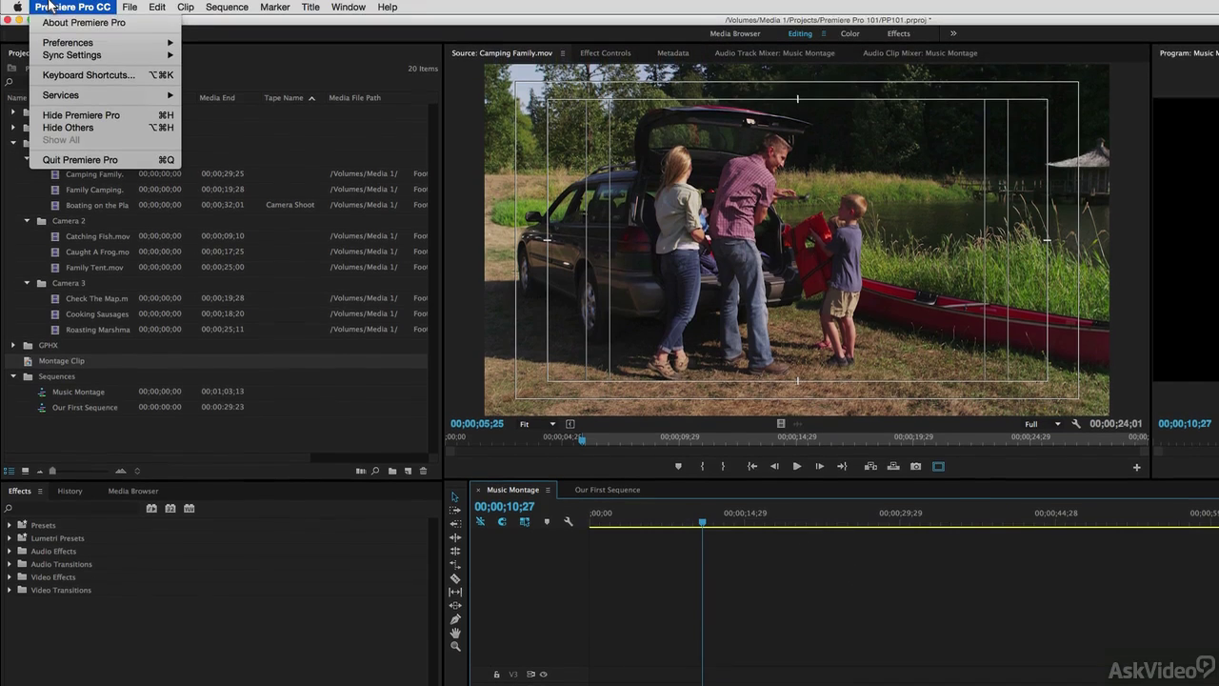
click(76, 74)
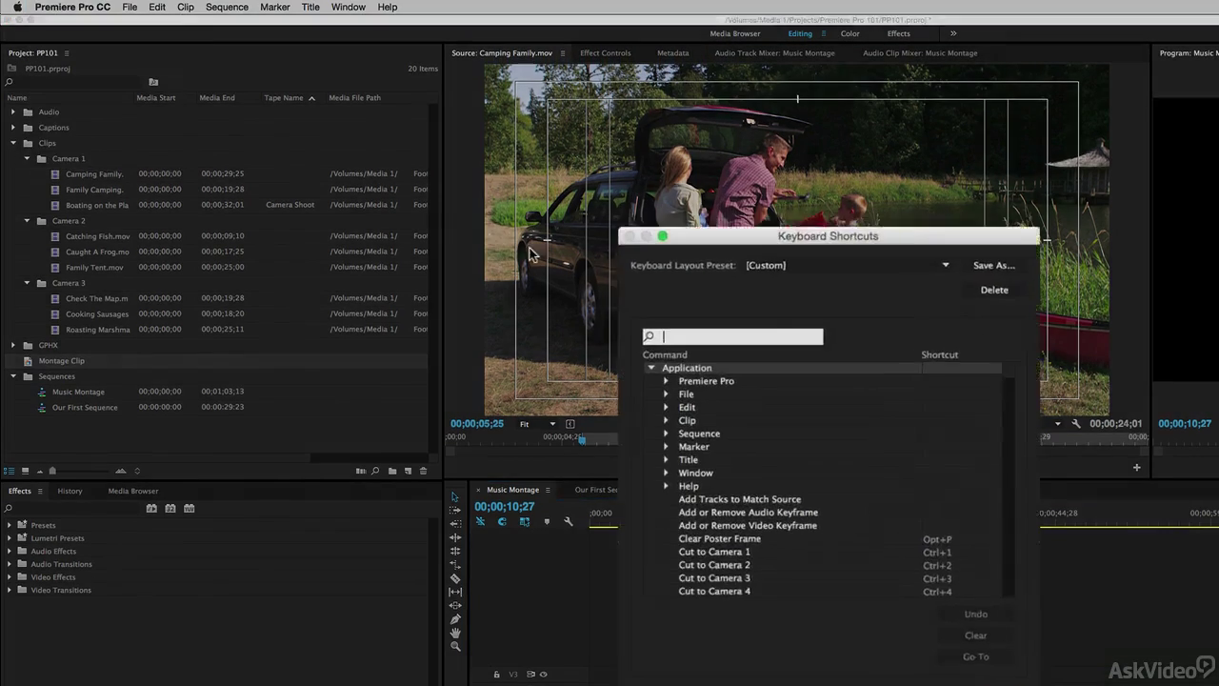
click(572, 258)
text(add edit)
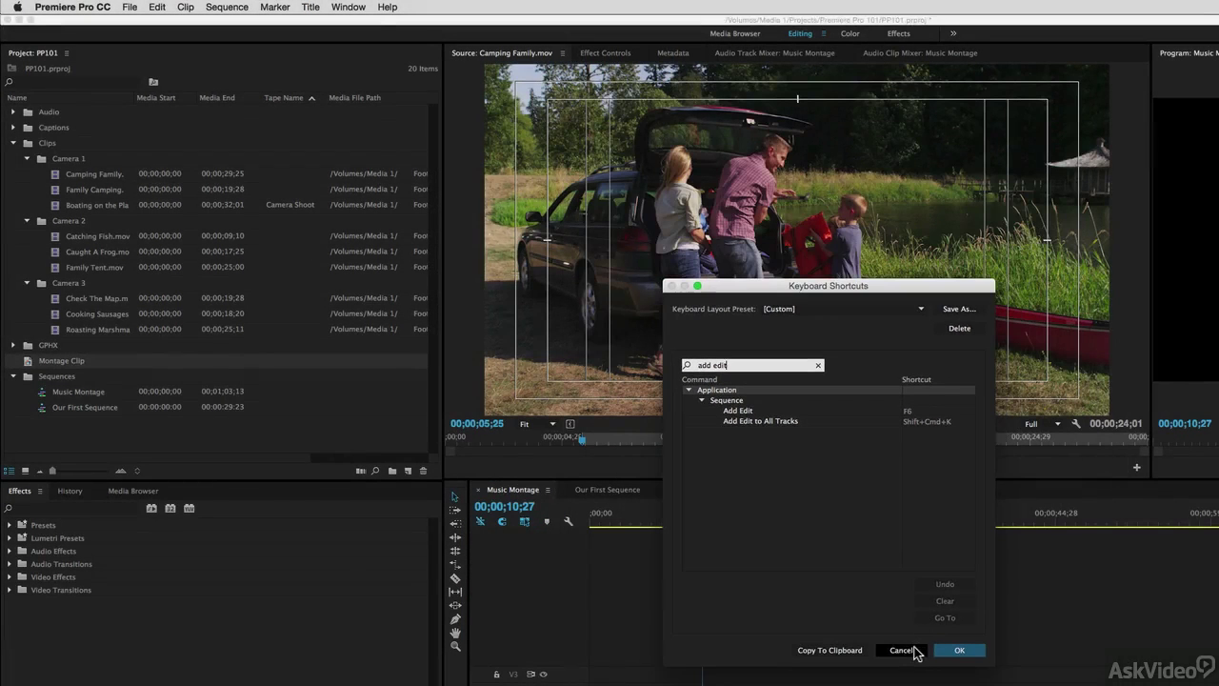
click(896, 653)
Step: Play the sequence from 00;00;00;00 and add edits to the Montage Clip on V1 in time with the music, cutting off four short segments
drag(701, 522, 590, 522)
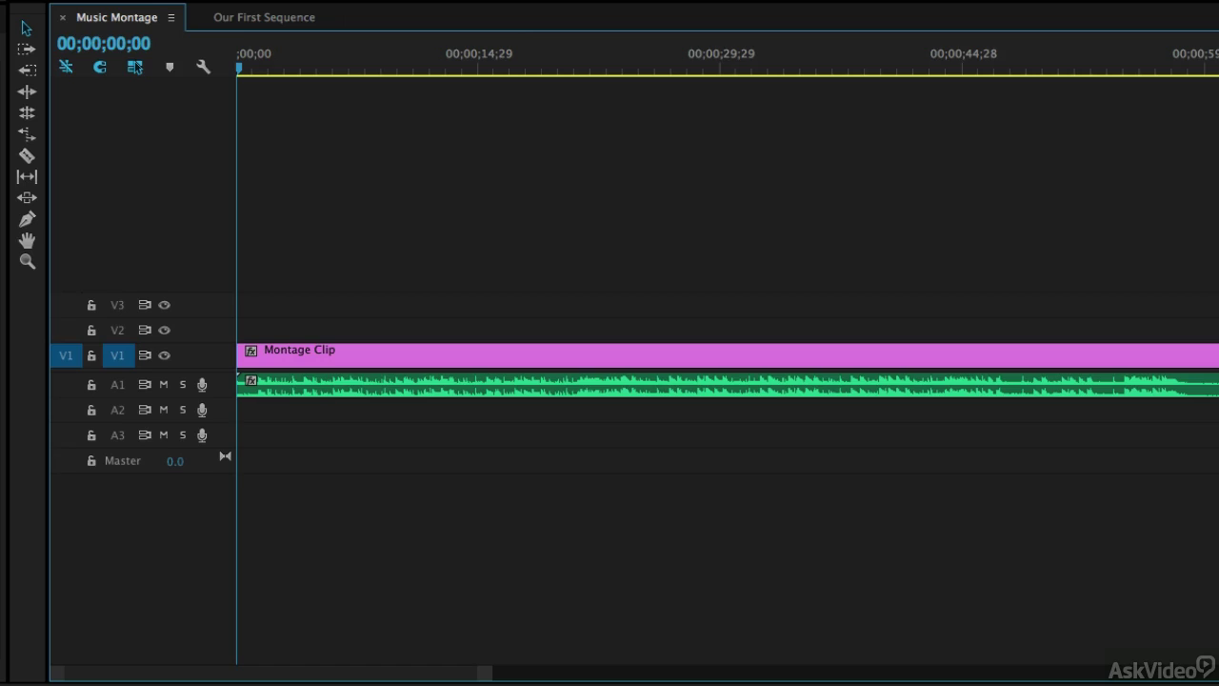
key(space)
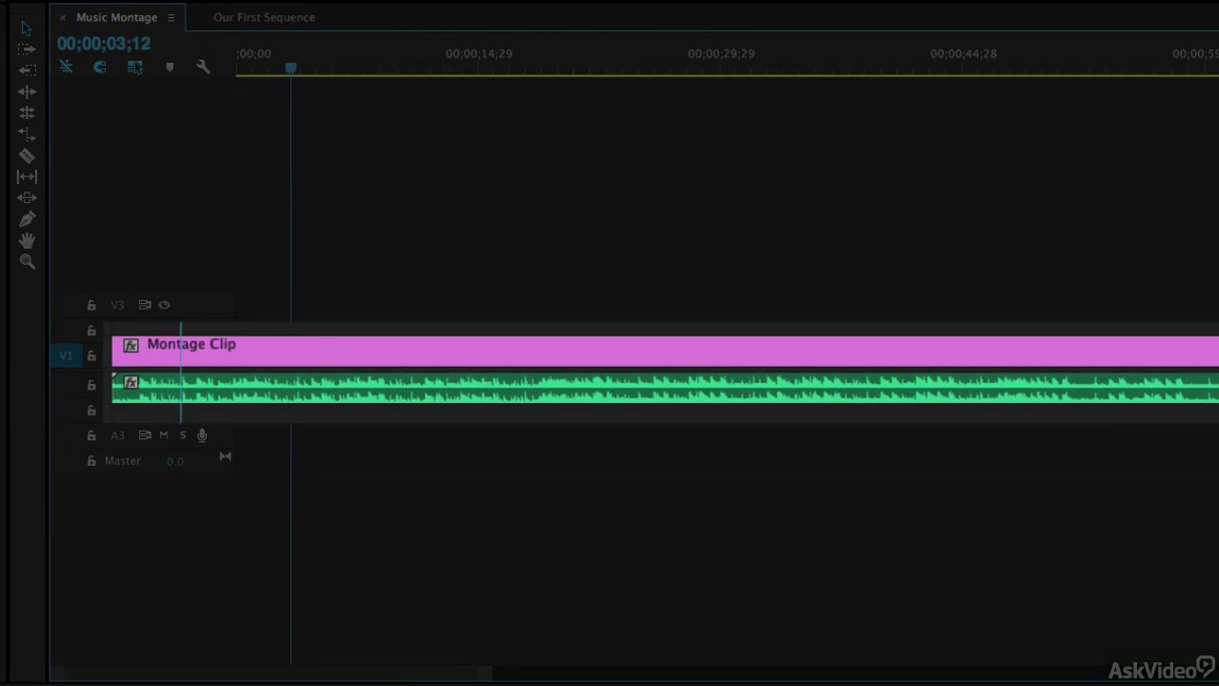
click(200, 350)
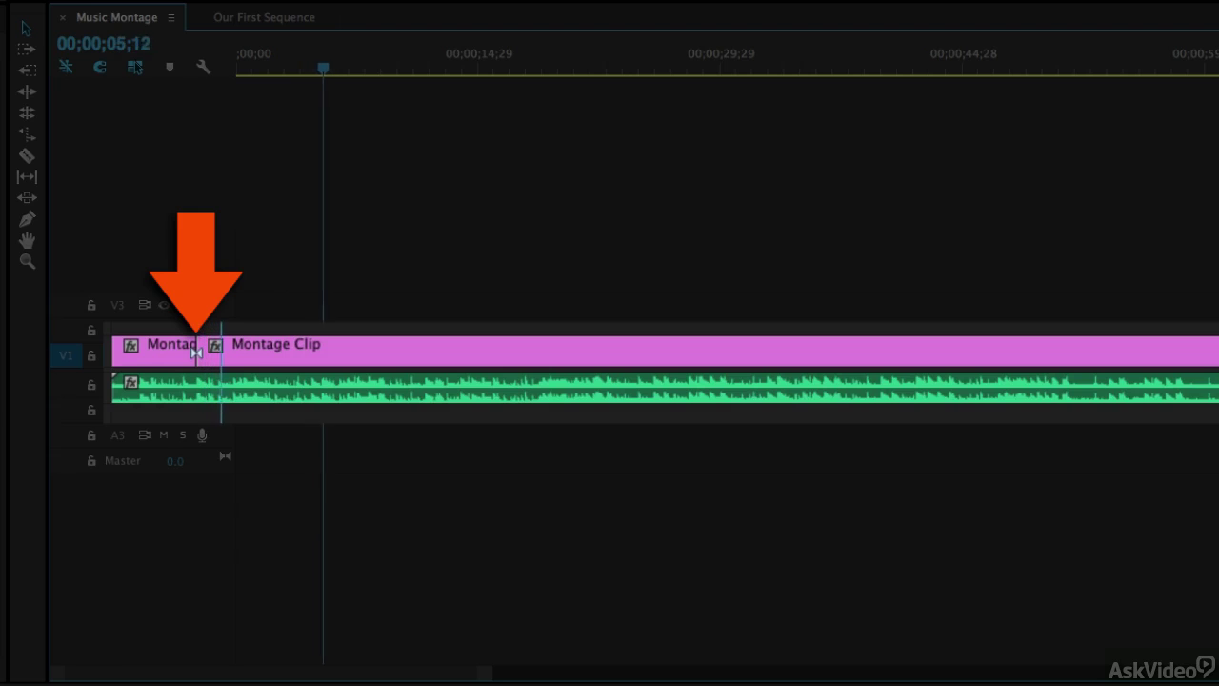
key(ctrl+k)
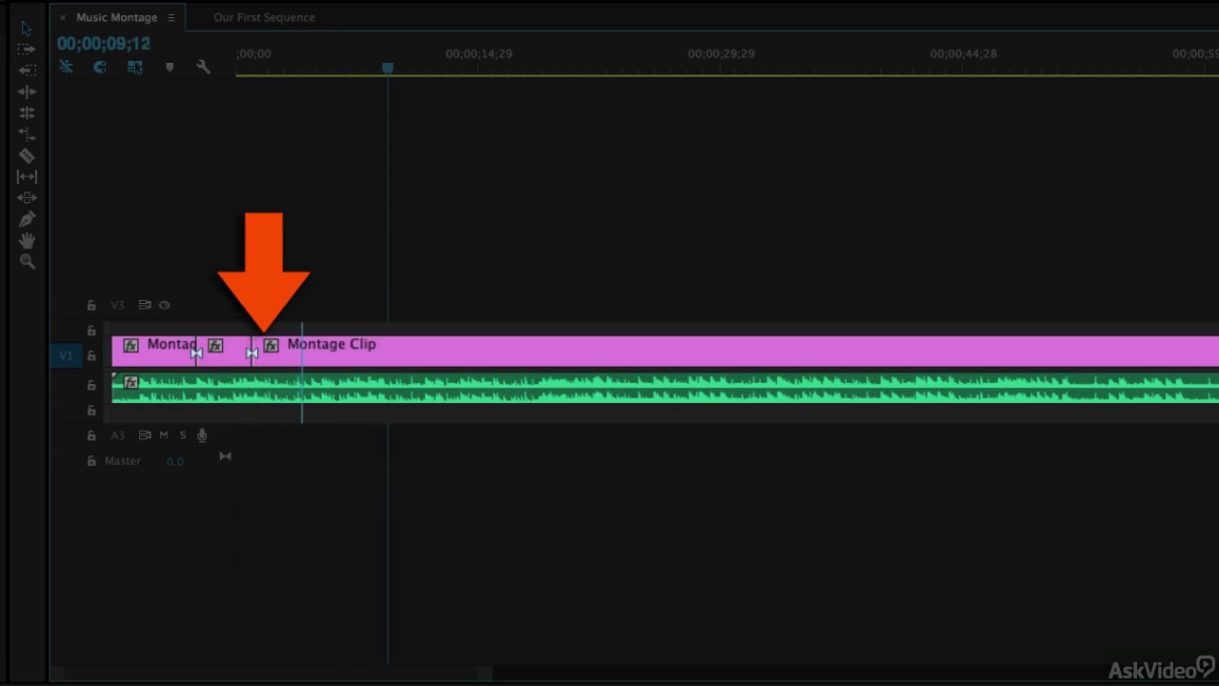
click(310, 350)
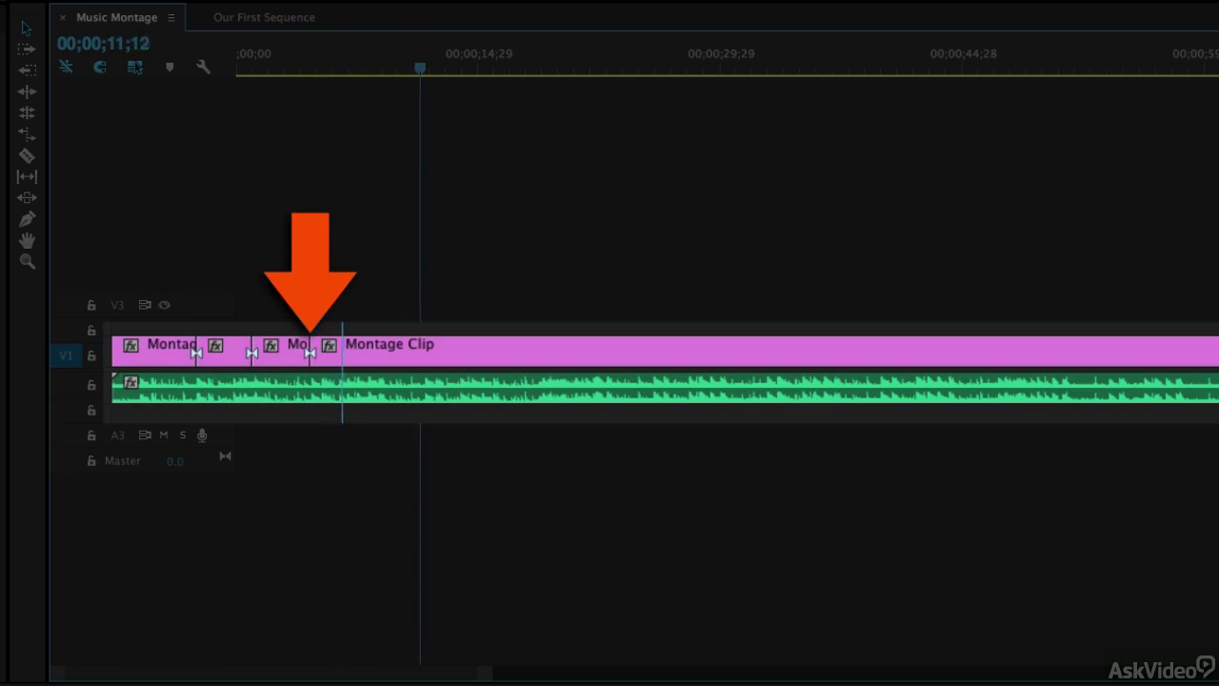
key(ctrl+k)
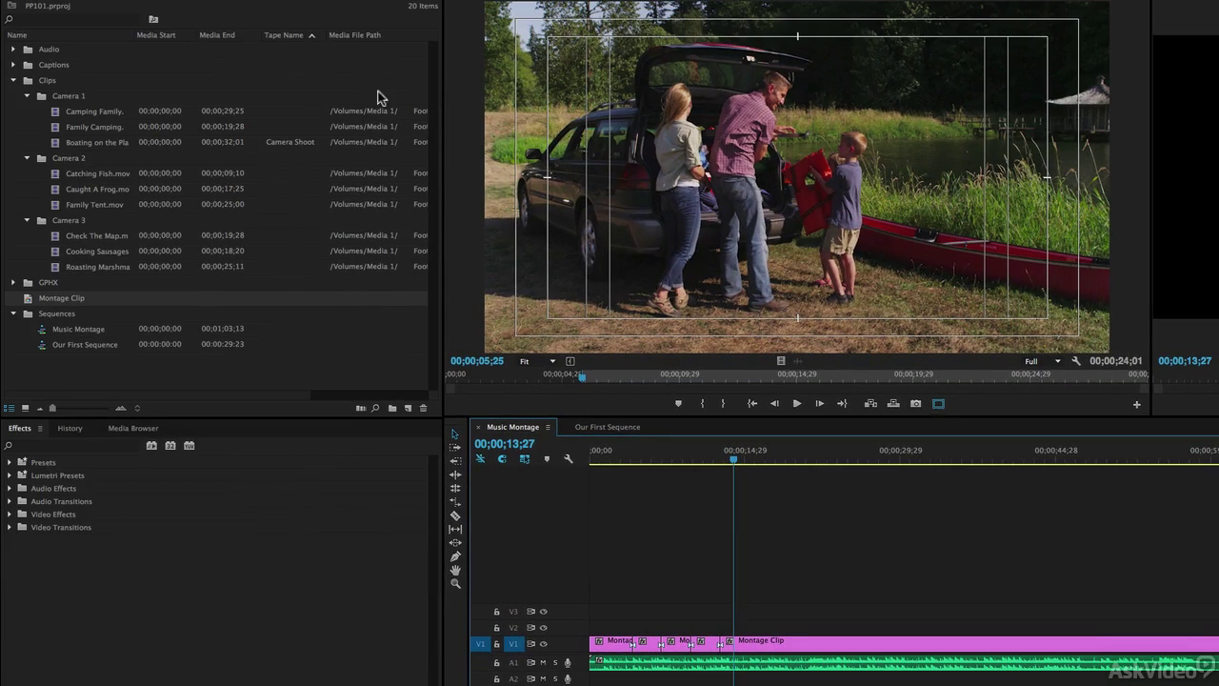
Step: Open the Camera 1 clip Family Camping.mov in the Source Monitor
click(58, 112)
double_click(55, 127)
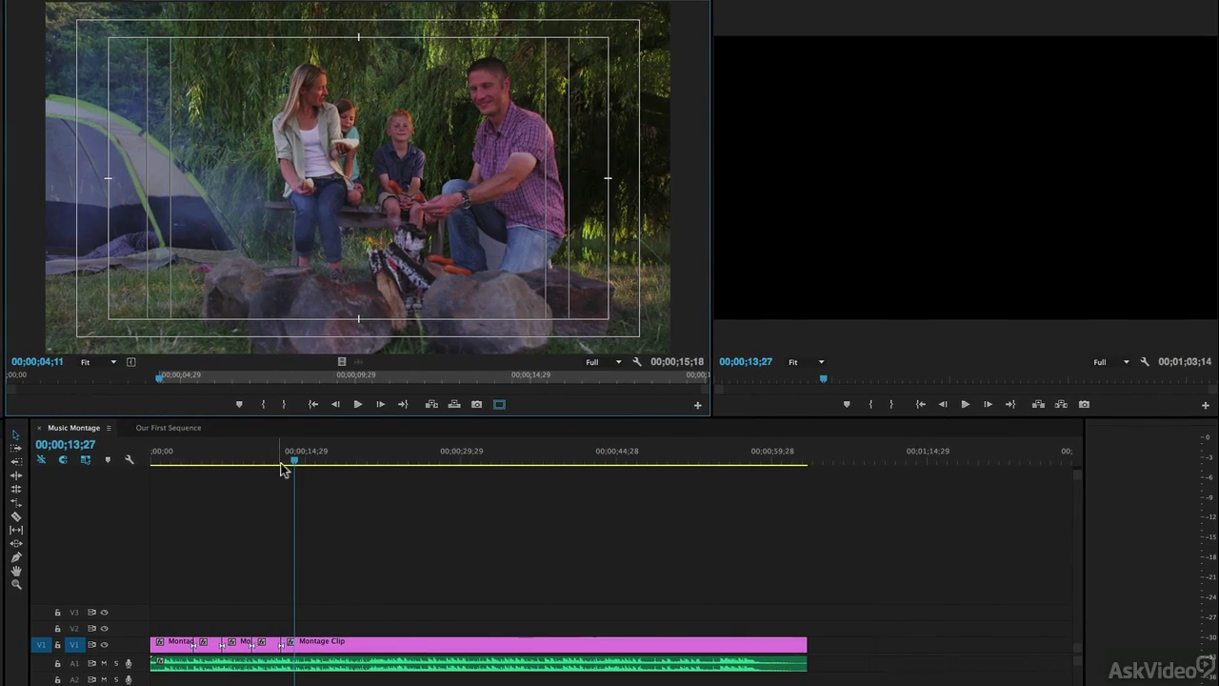
Step: Try a normal overwrite of Family Camping.mov at the start of V1 and undo it
click(173, 648)
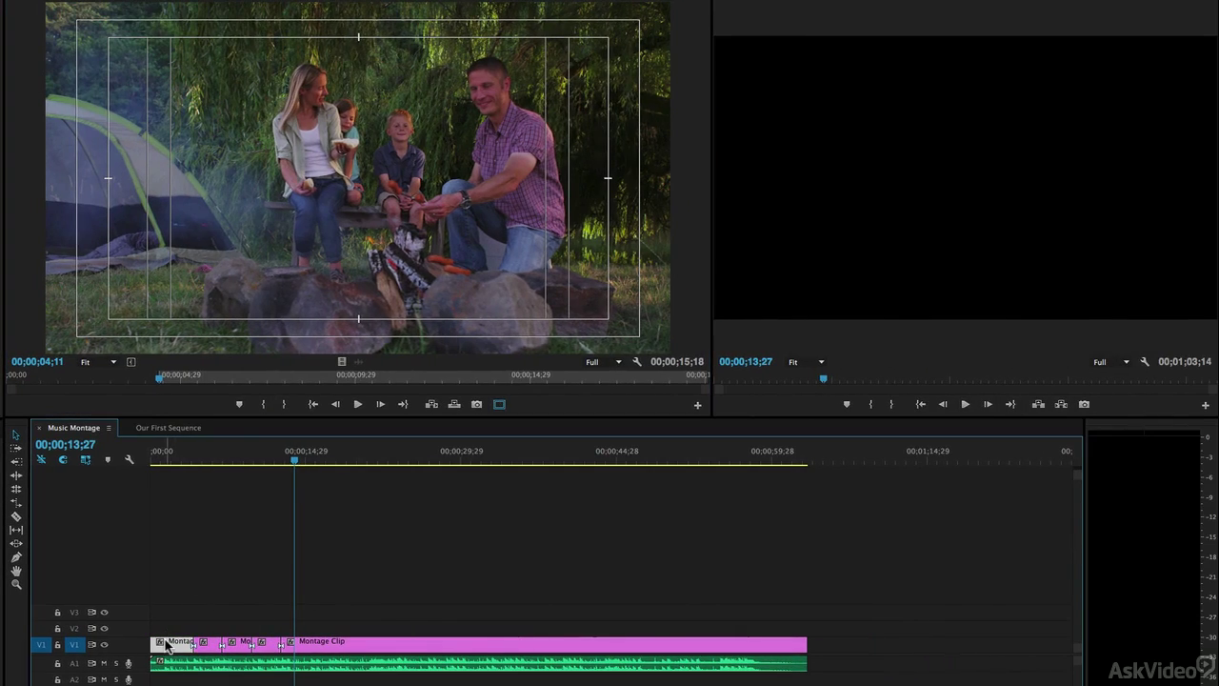
click(377, 183)
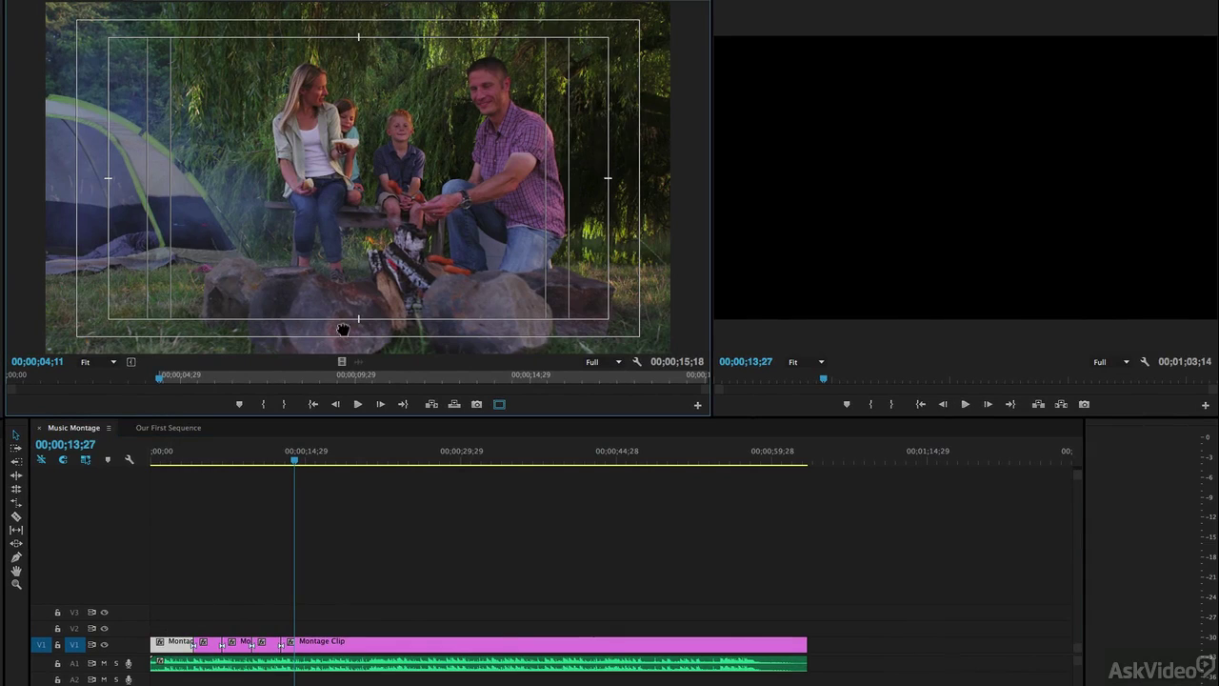
drag(343, 329, 173, 655)
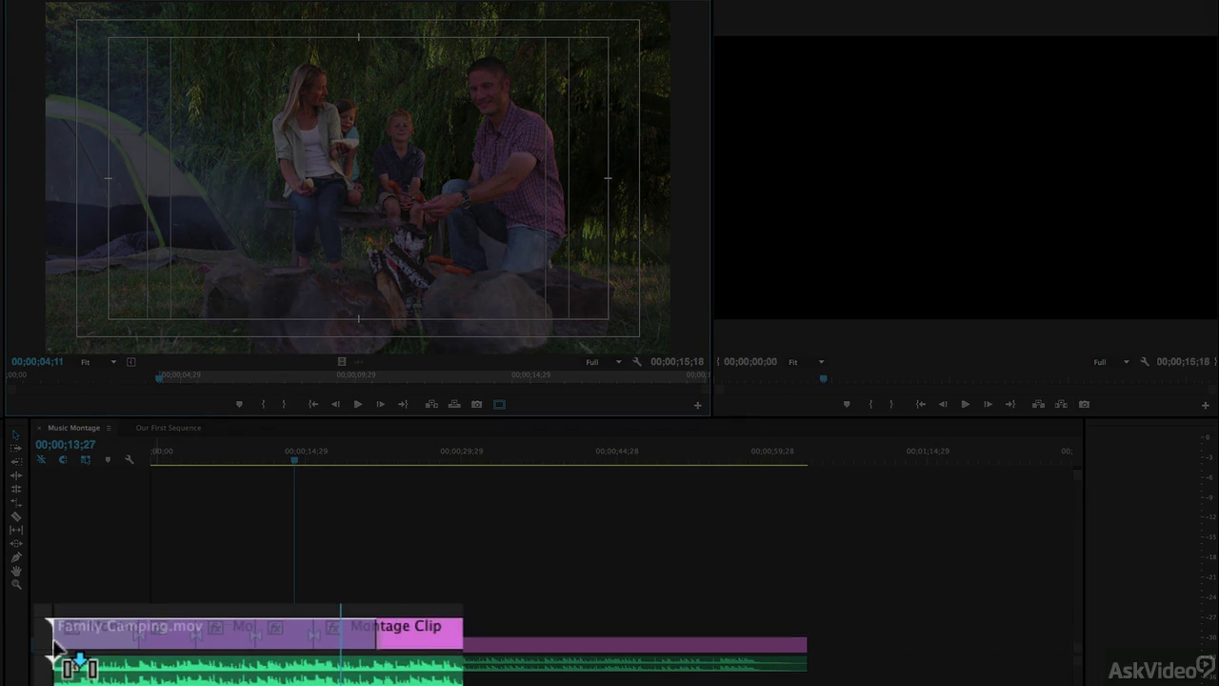
key(ctrl+z)
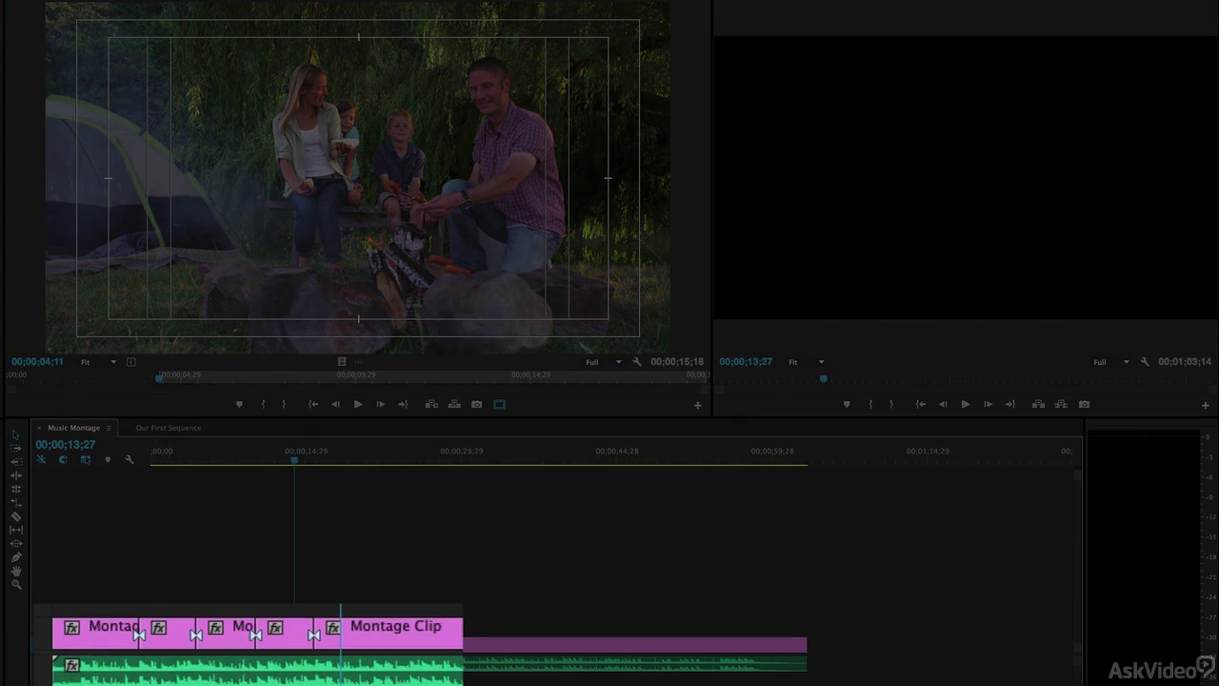
Step: Replace the first Montage Clip segment on V1 with Family Camping.mov and the second with Caught A Frog.mov, keeping the segment lengths
drag(183, 588, 87, 644)
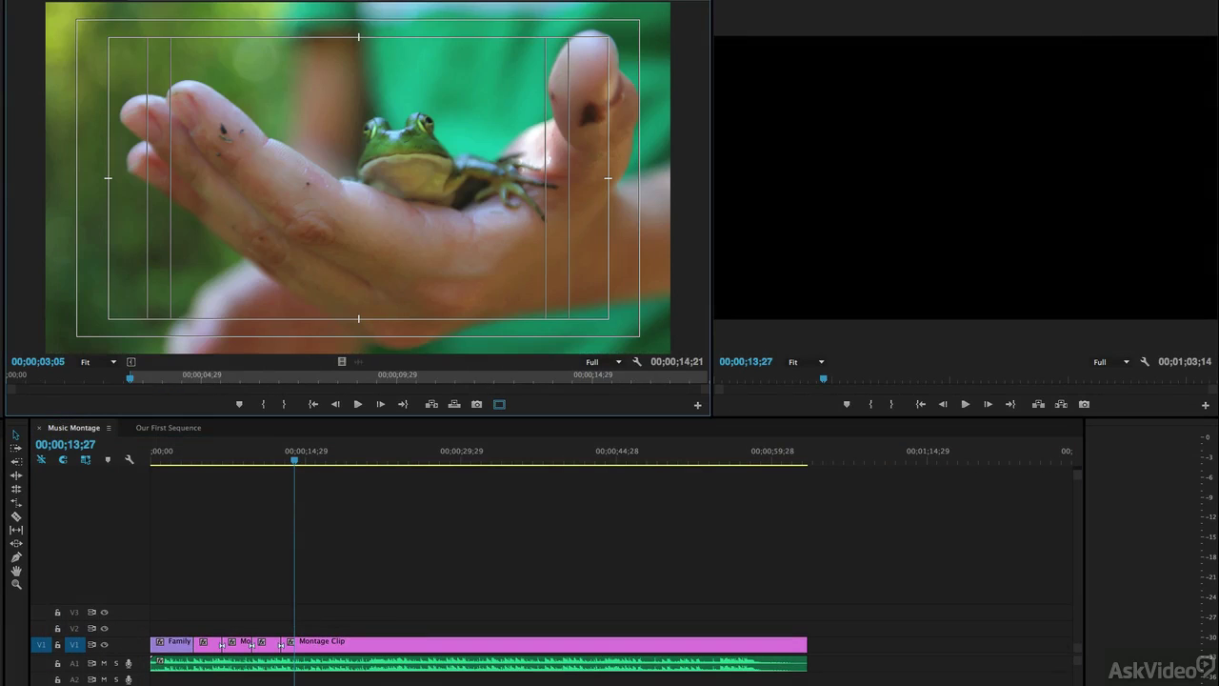
click(210, 462)
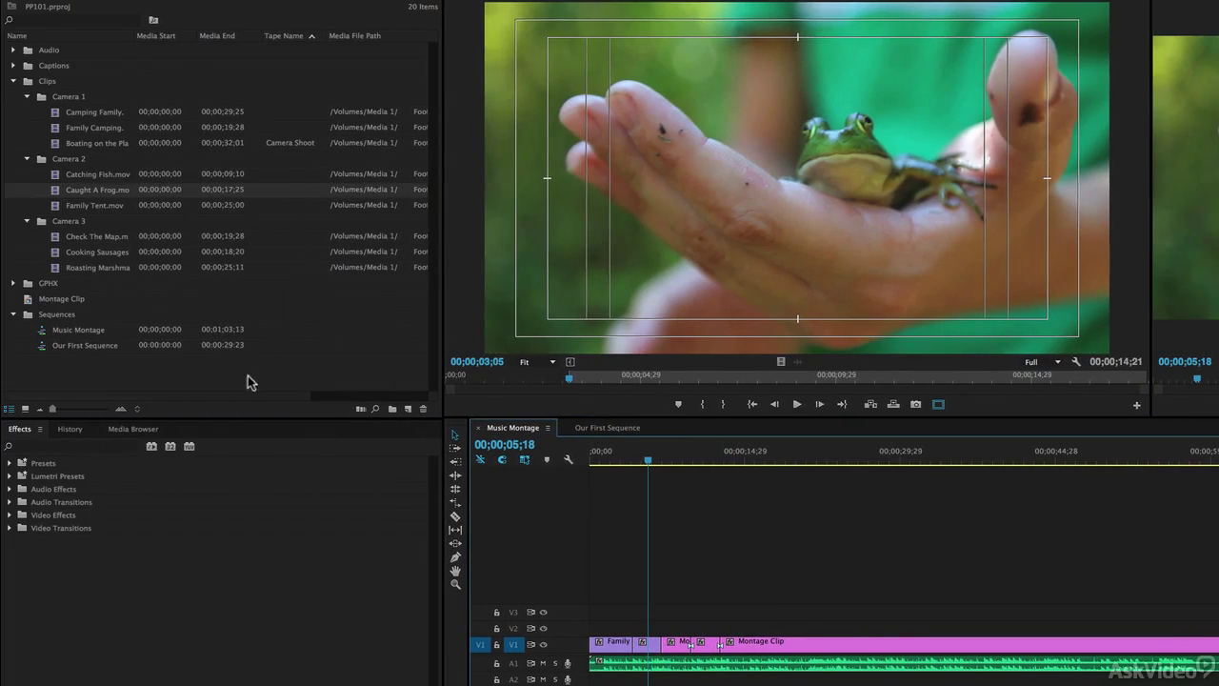
Step: Replace the third Montage Clip segment on V1 with the Cooking Sausages clip and the fourth with the Check The Map clip
double_click(229, 252)
drag(692, 248, 683, 653)
double_click(63, 238)
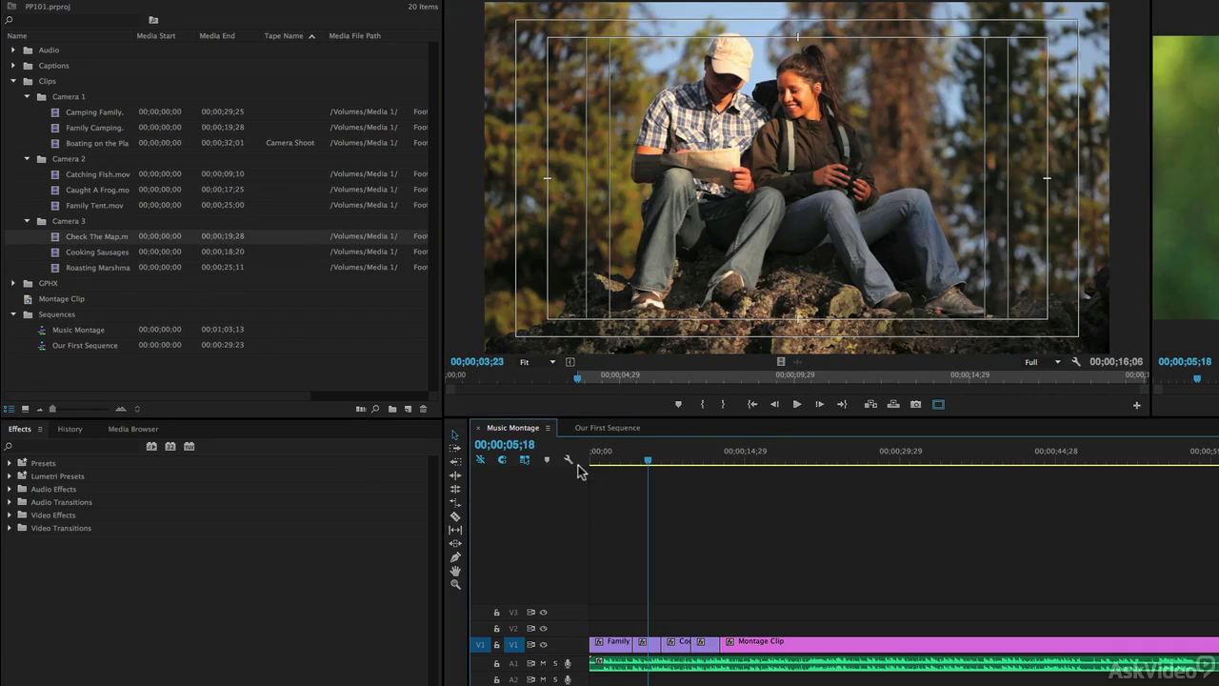
Step: Play the Music Montage sequence from 00;00;00;00 to review the replaced clips against the music
drag(626, 463, 556, 462)
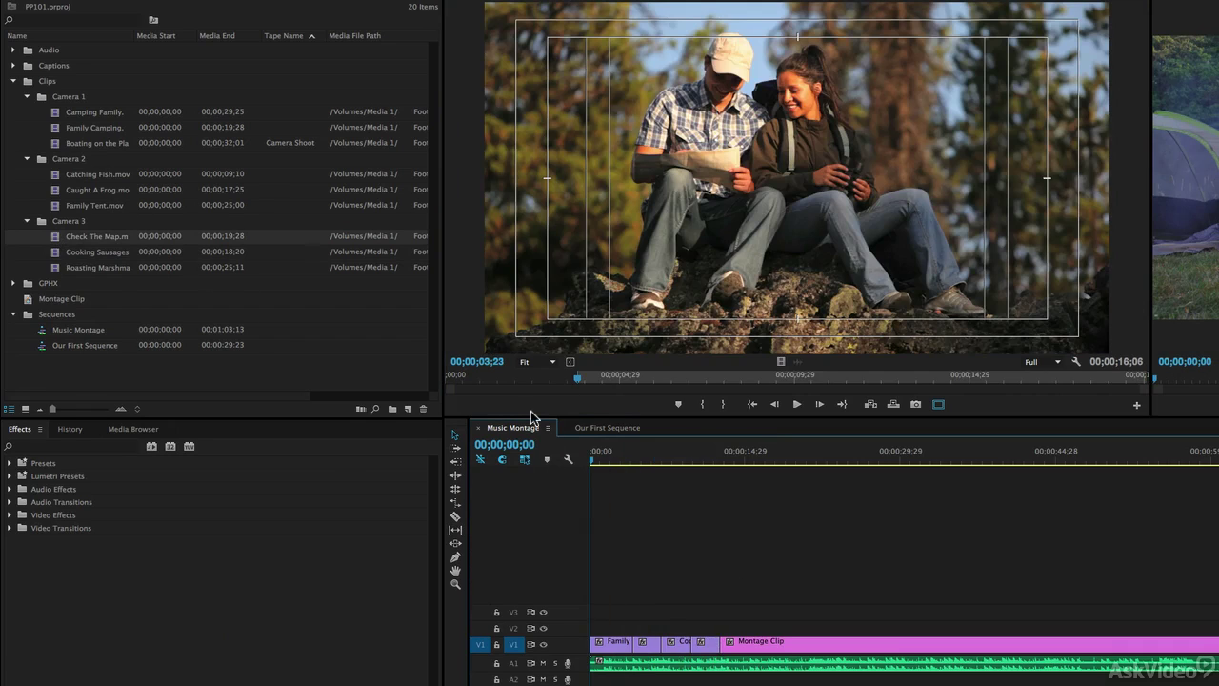
key(space)
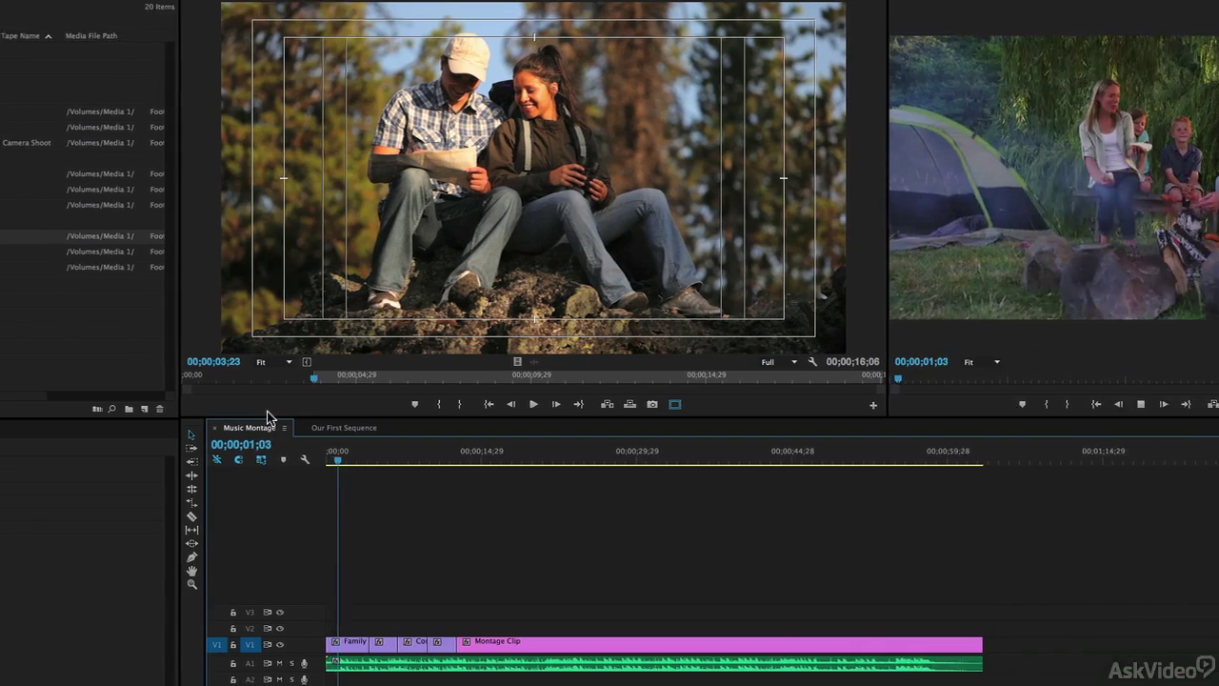